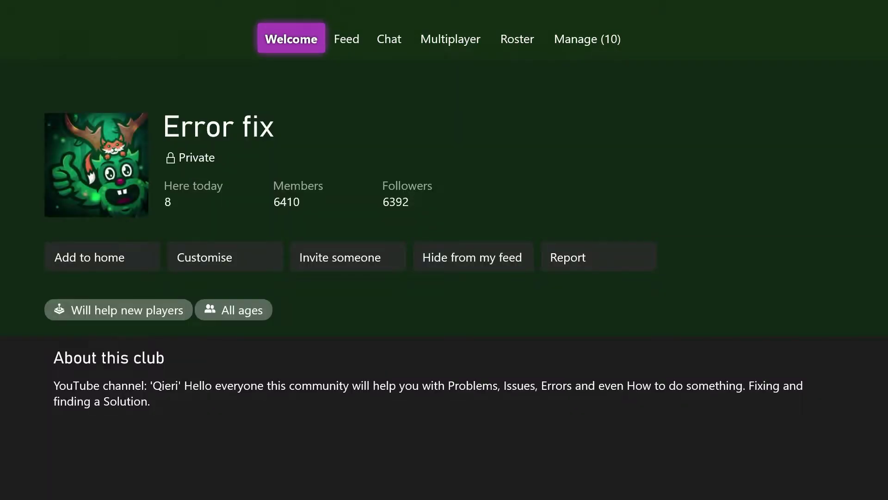
Close the Error fix club page and move up through the rows to the top of Home
key(Escape)
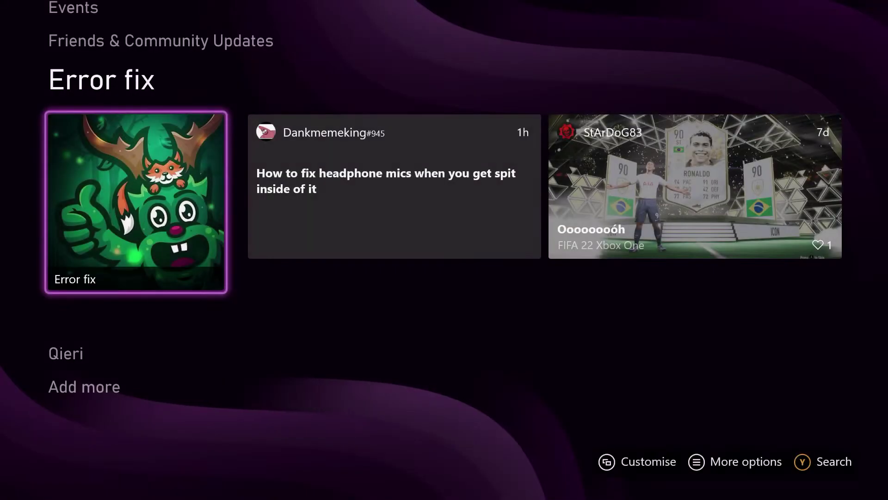
key(Up)
key(Up)
key(Up)
key(Up)
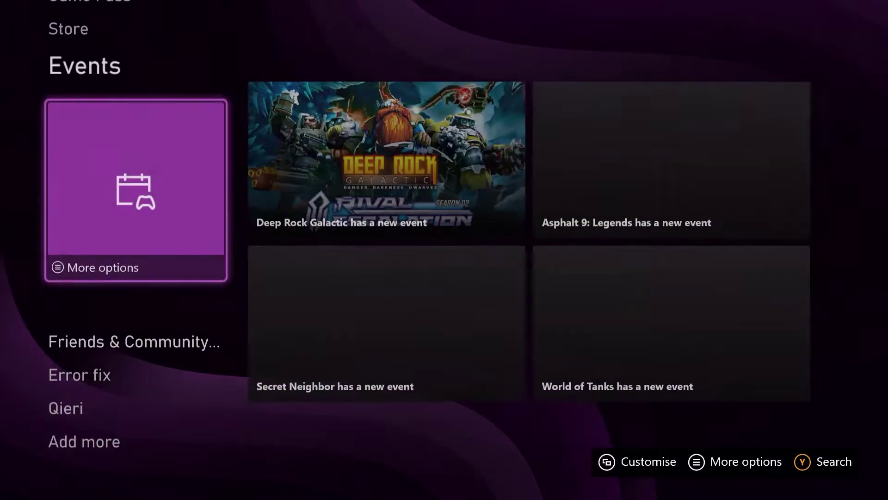
key(Up)
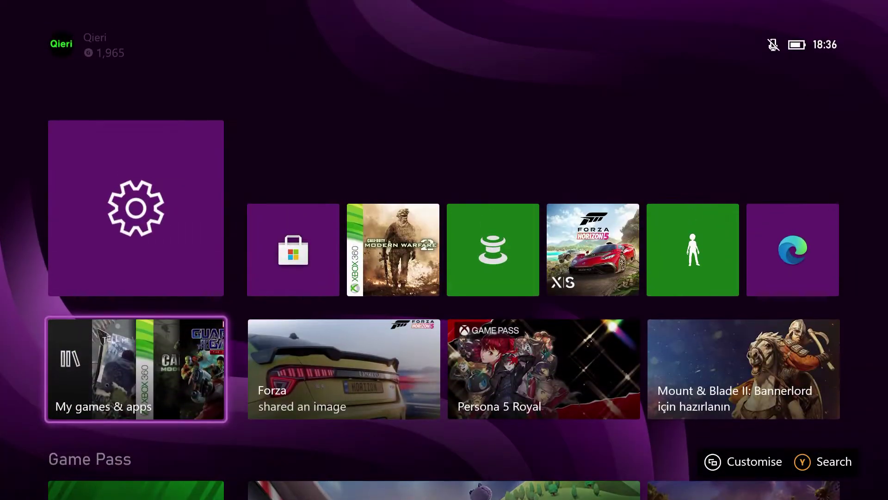
key(Up)
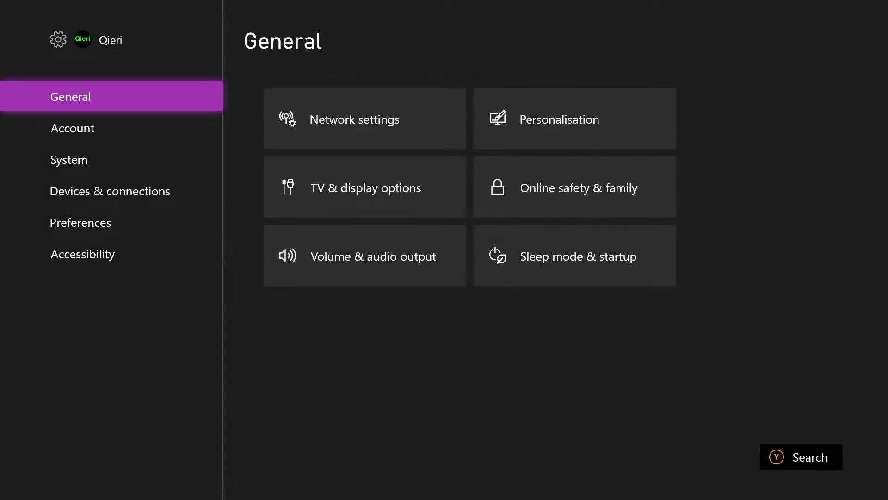
Reopen Settings from the guide's Profile & system menu and settle on the General page
key(super)
key(Right)
key(Right)
key(Right)
key(Right)
key(Right)
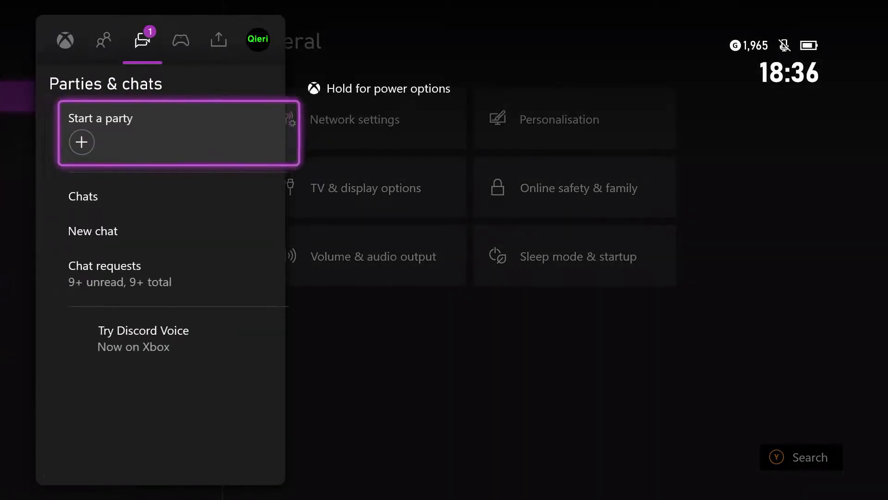
key(Down)
key(Down)
key(Down)
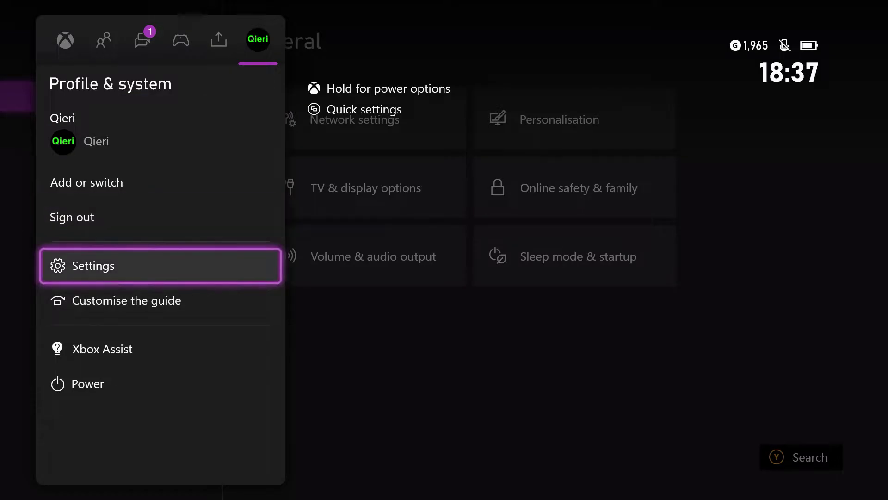
key(Return)
key(Down)
key(Up)
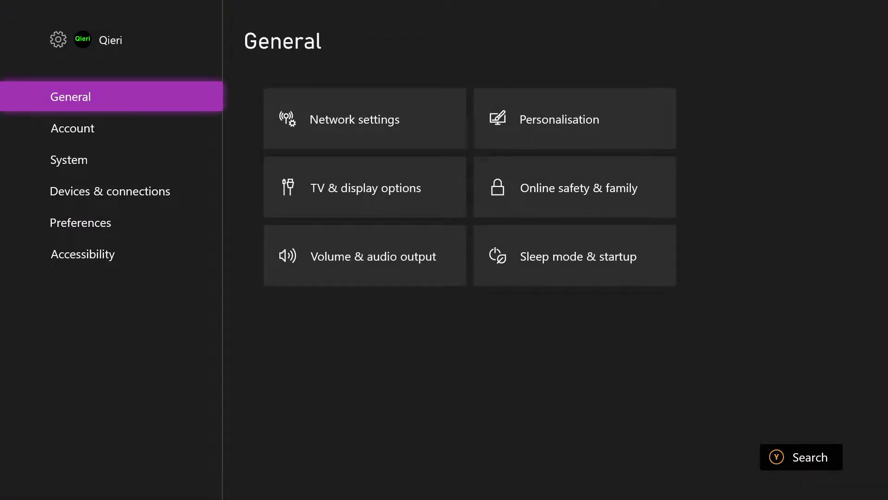
Open the Updates page in the System settings
key(Down)
key(Down)
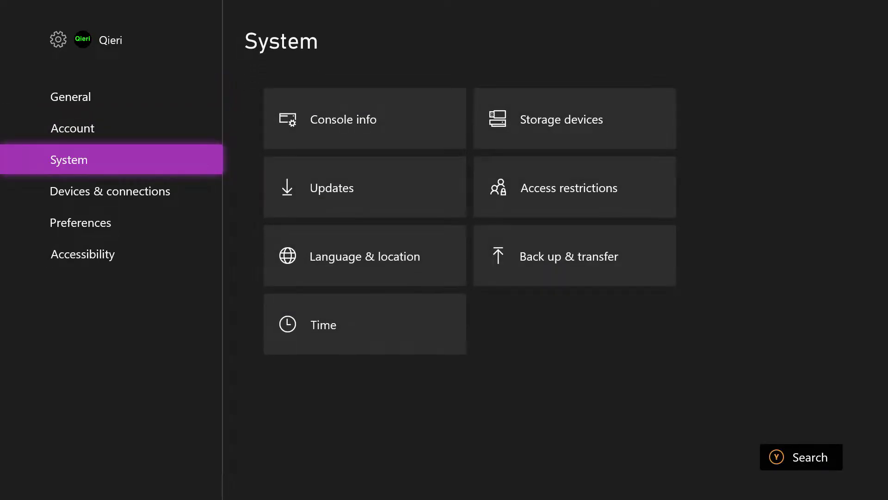
key(Right)
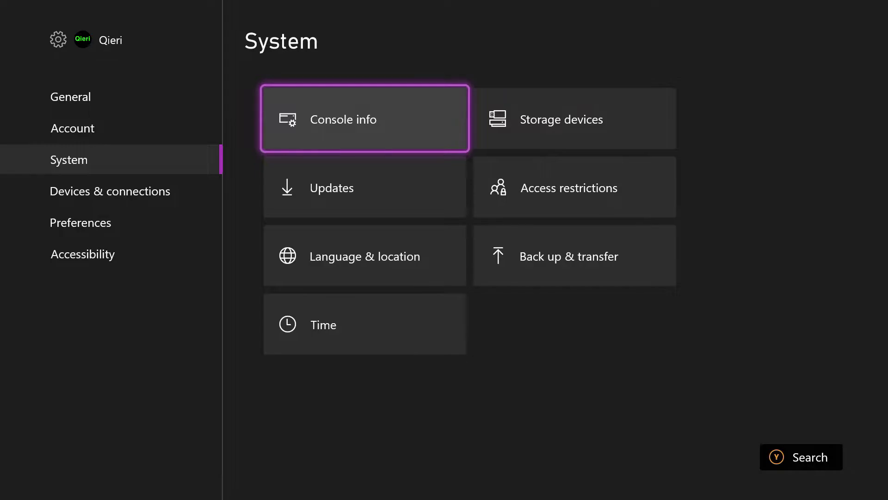
key(Down)
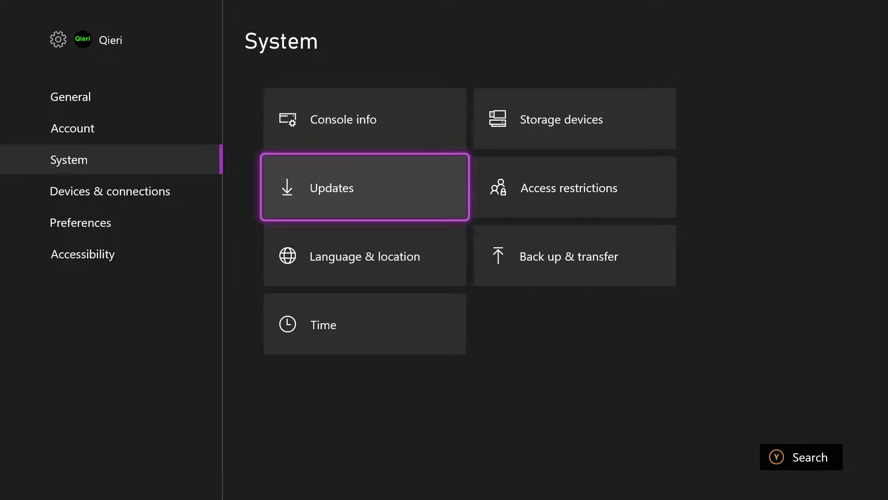
key(Return)
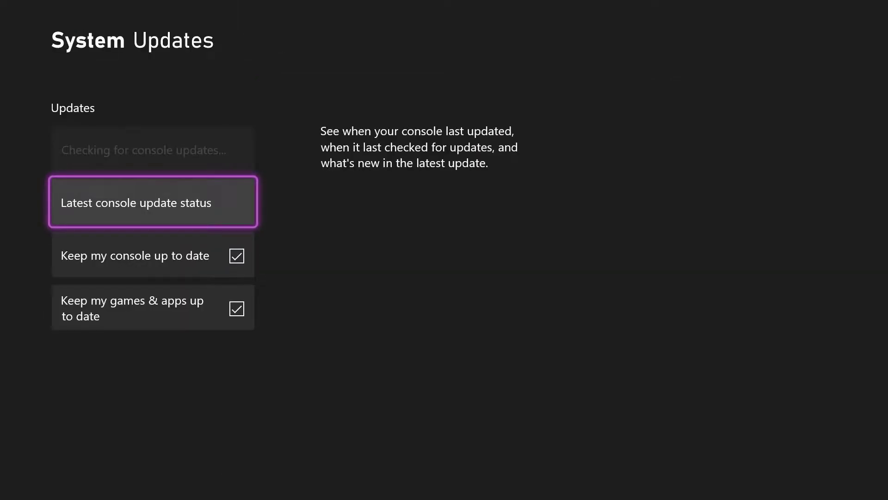
Verify 'Keep my console up to date' and 'Keep my games & apps up to date' are both ticked, then return to System
key(Down)
key(Down)
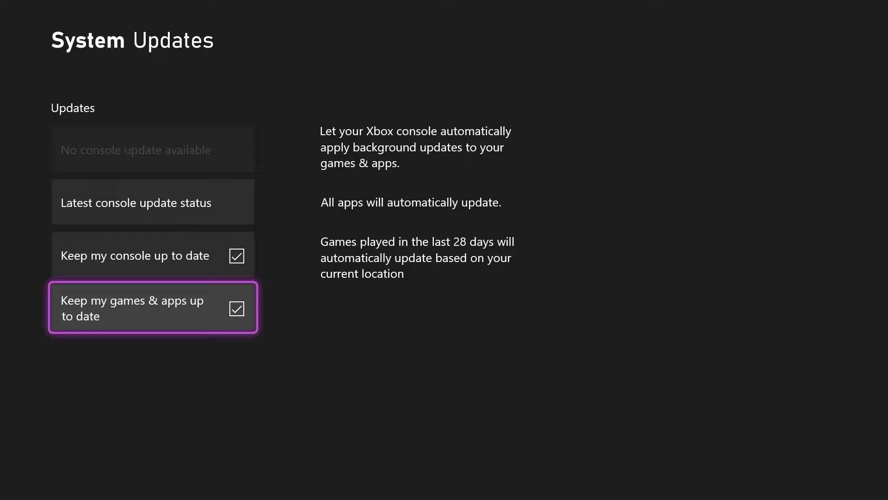
key(Up)
key(Down)
key(Up)
key(Down)
key(Escape)
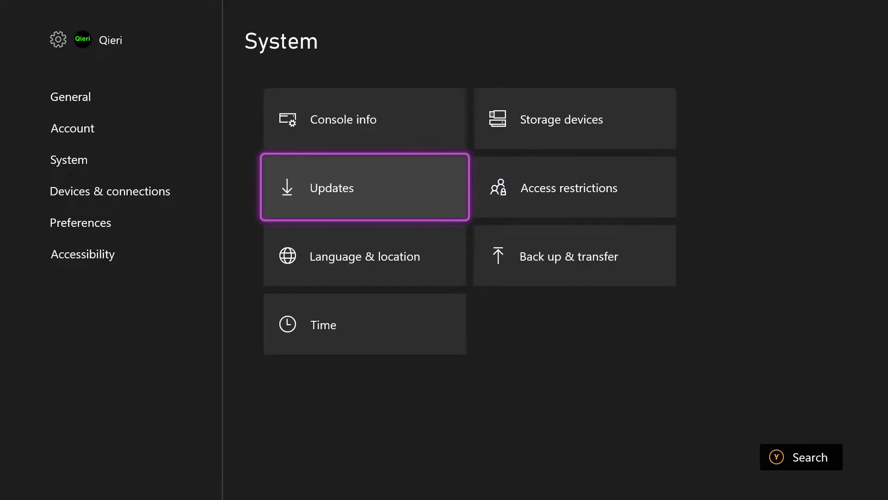
Return Home and open the full My games & apps library from the guide
key(Escape)
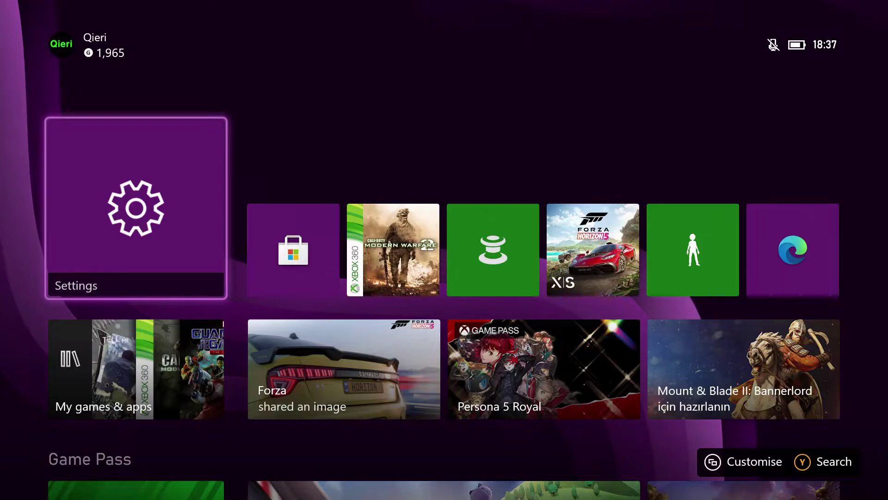
key(super)
key(Down)
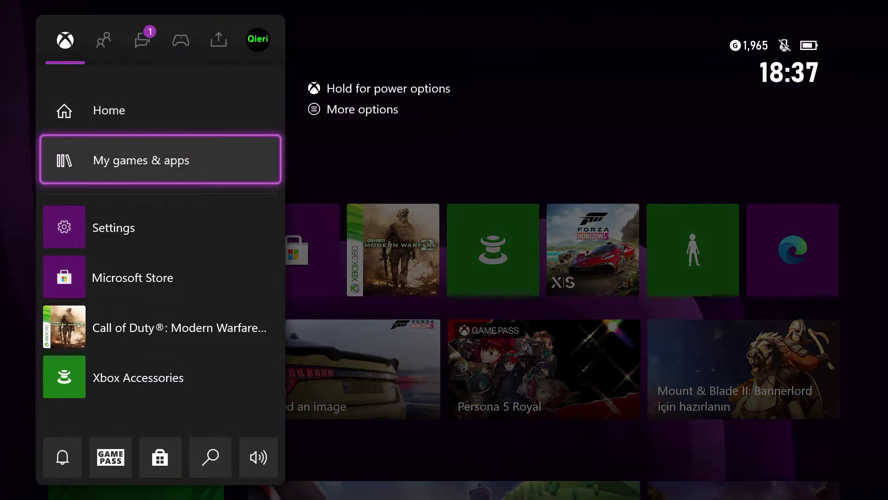
key(Return)
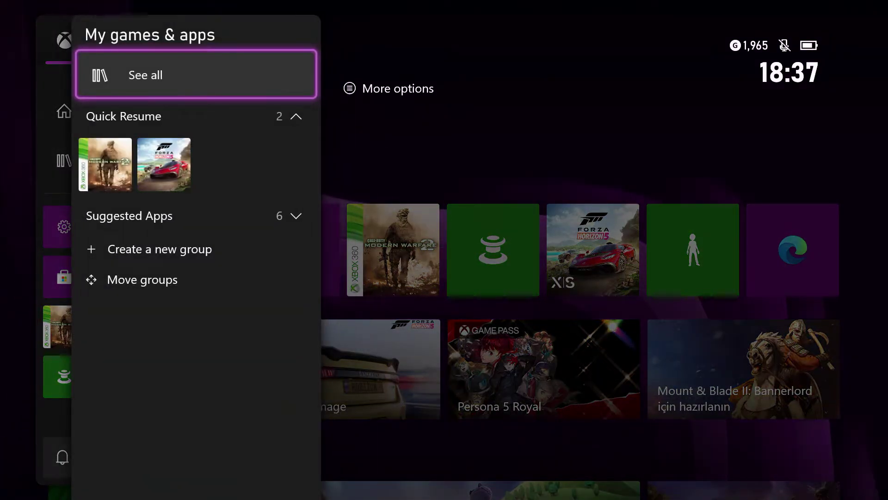
key(Return)
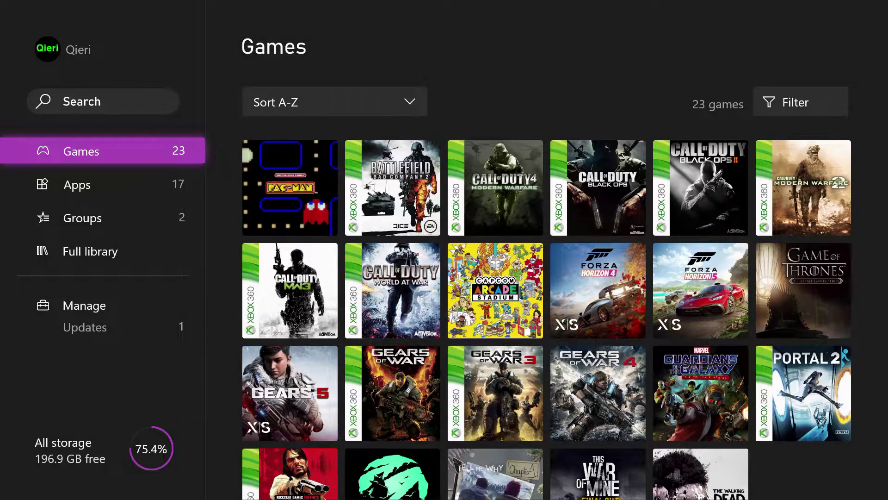
Browse the Games, Apps and Groups lists and the first row of games
key(Down)
key(Up)
key(Down)
key(Down)
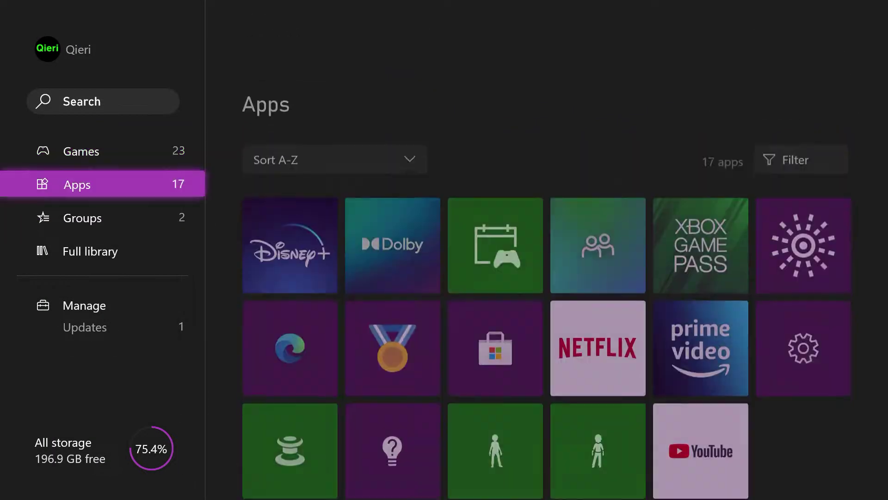
key(Up)
key(Up)
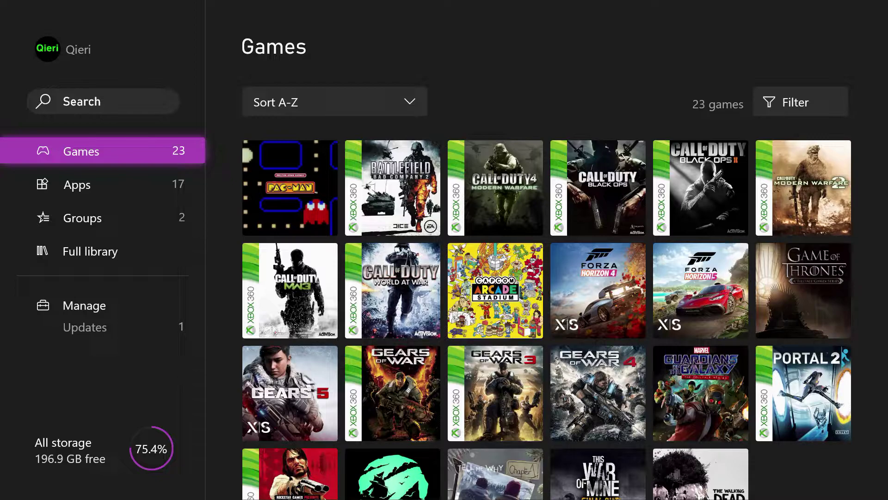
key(Right)
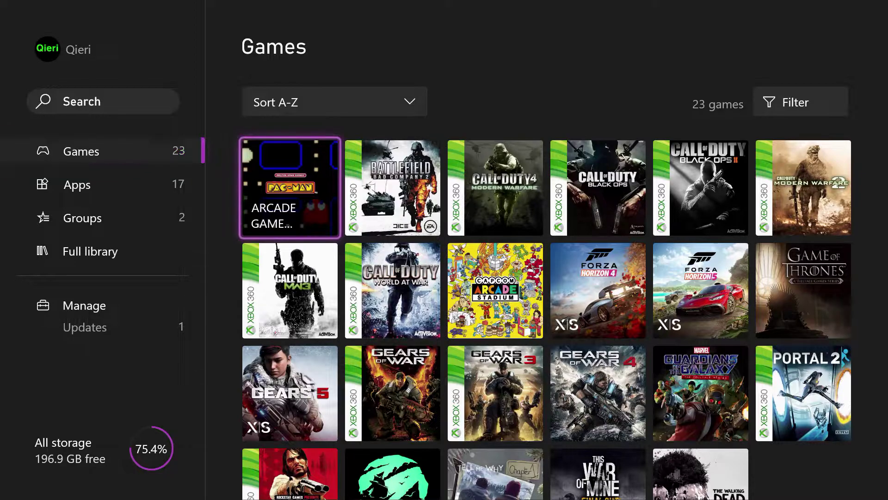
key(Right)
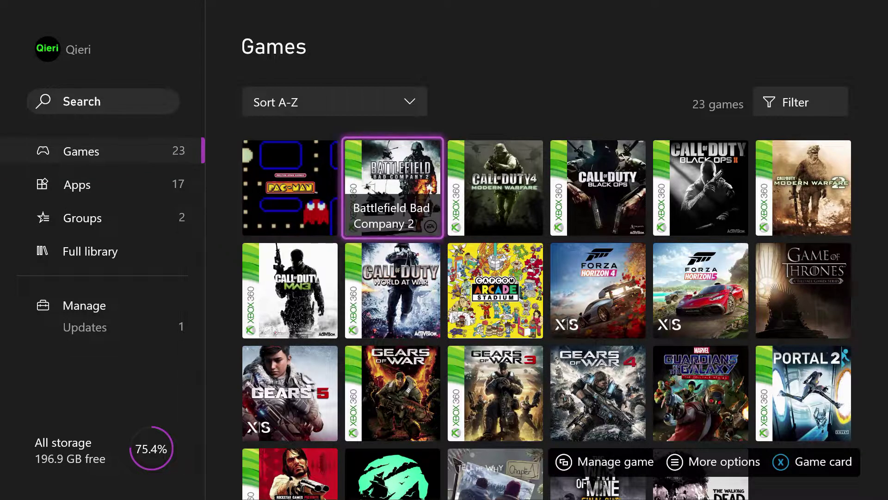
key(Right)
key(Left)
key(Left)
key(Left)
Open the Free up space page under Manage
key(Down)
key(Down)
key(Down)
key(Down)
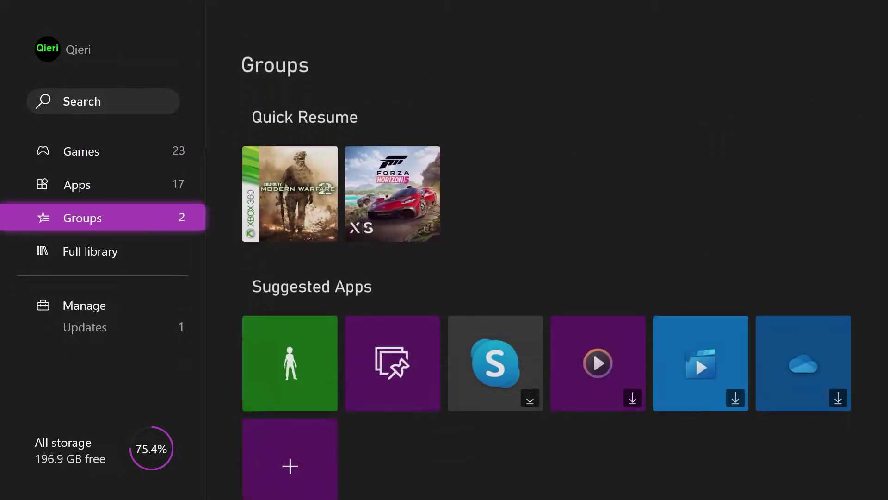
key(Right)
key(Right)
key(Down)
key(Return)
Review leftover add-ons and shrinkable games (0.0 GB to reclaim), then return to the 23-game Games list
key(Down)
key(Up)
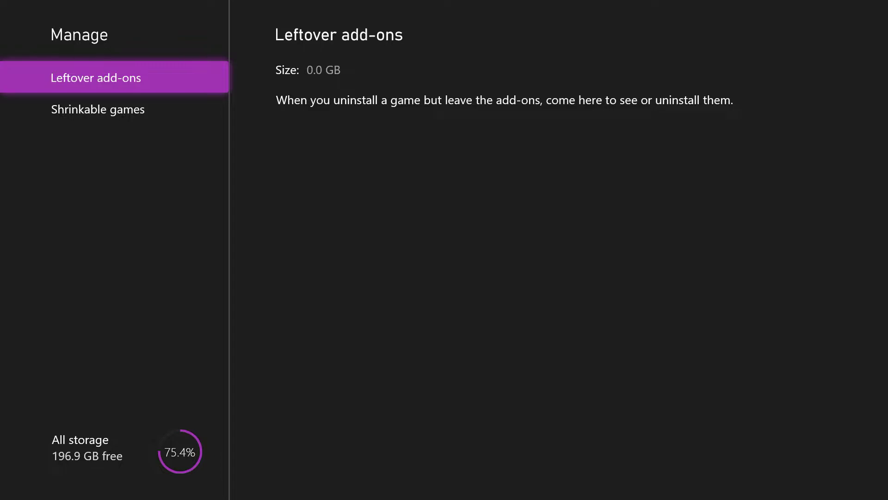
key(Down)
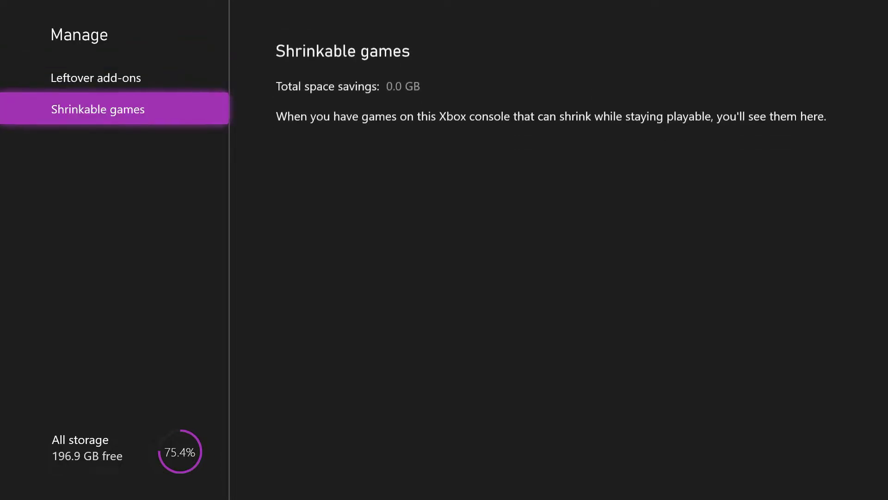
key(Up)
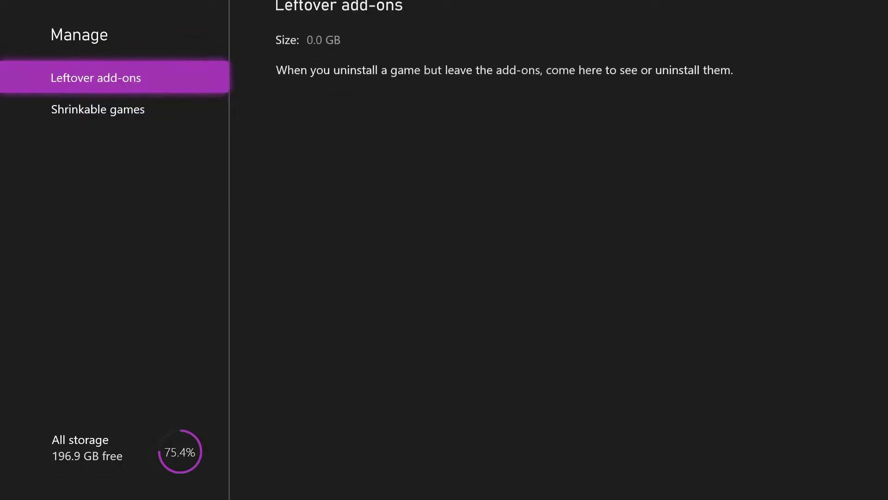
key(Escape)
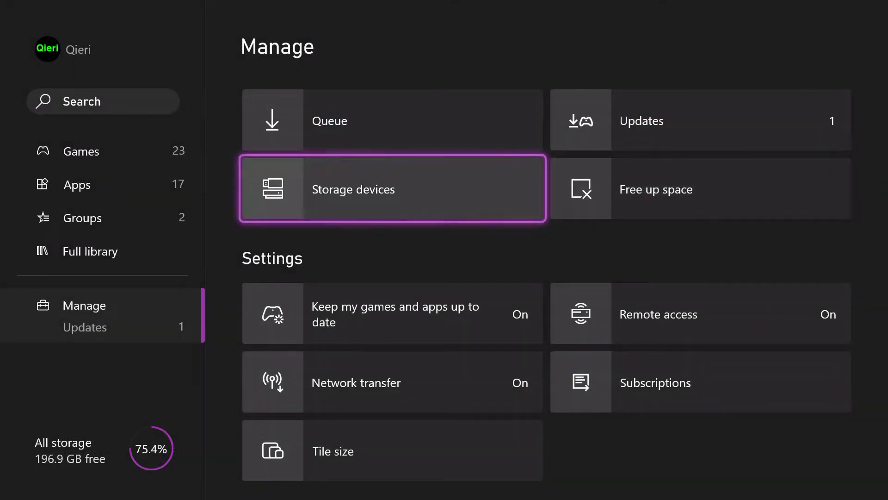
key(Escape)
key(Up)
key(Up)
key(Up)
key(Up)
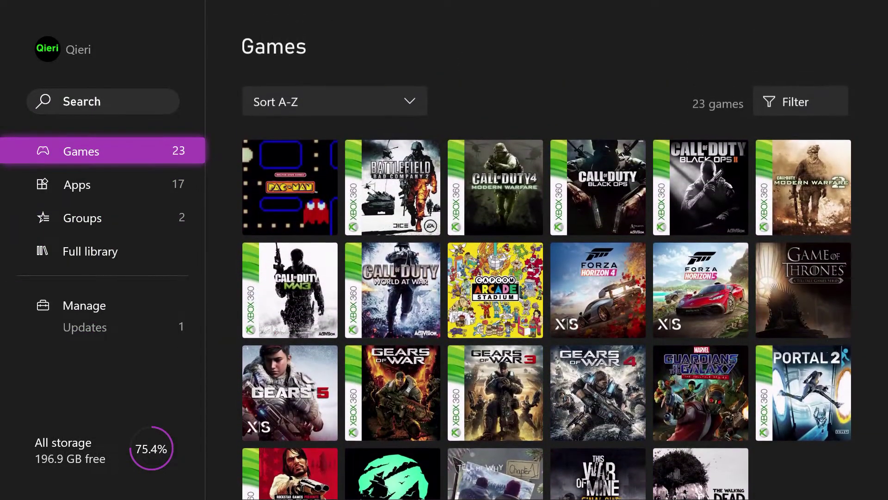
Check Call of Duty: Black Ops II's updates under Manage game and add-ons: 16.3 GB, 0 updates
key(Right)
key(Right)
key(Right)
key(Right)
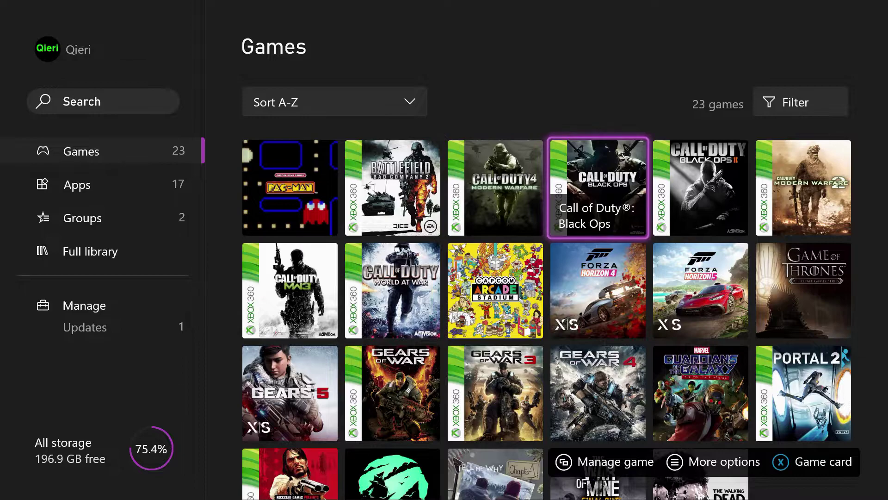
key(Right)
key(Menu)
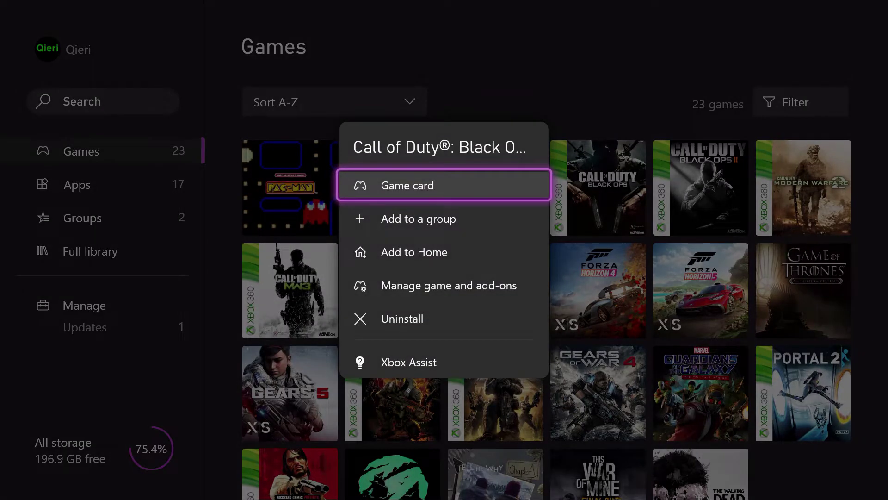
key(Down)
key(Down)
key(Down)
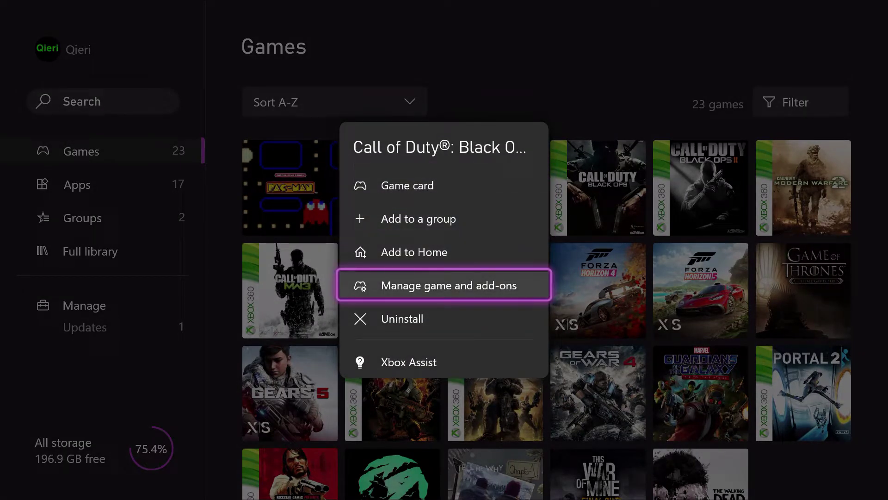
key(Return)
key(Down)
key(Return)
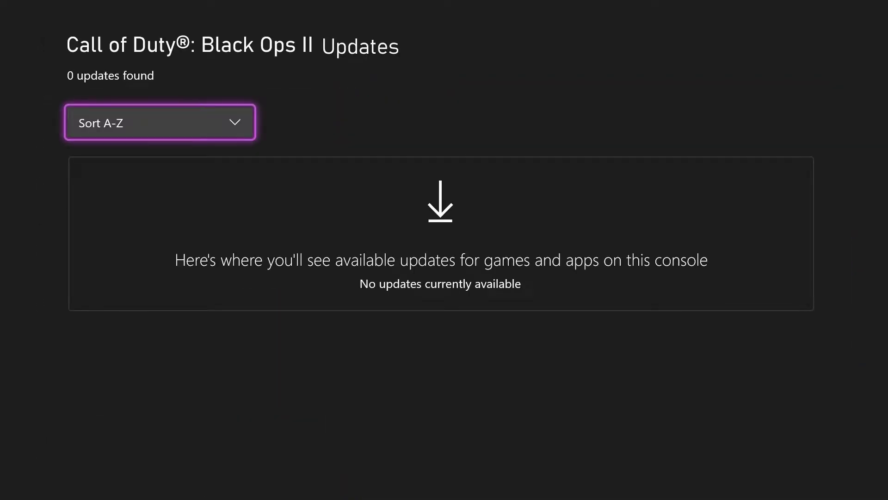
Back out of the game's management pages to the Home screen
key(Escape)
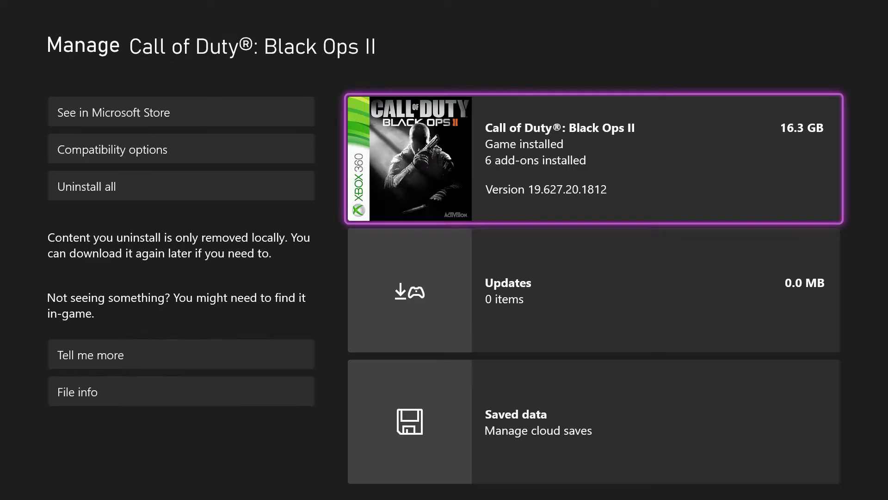
key(Escape)
key(Escape)
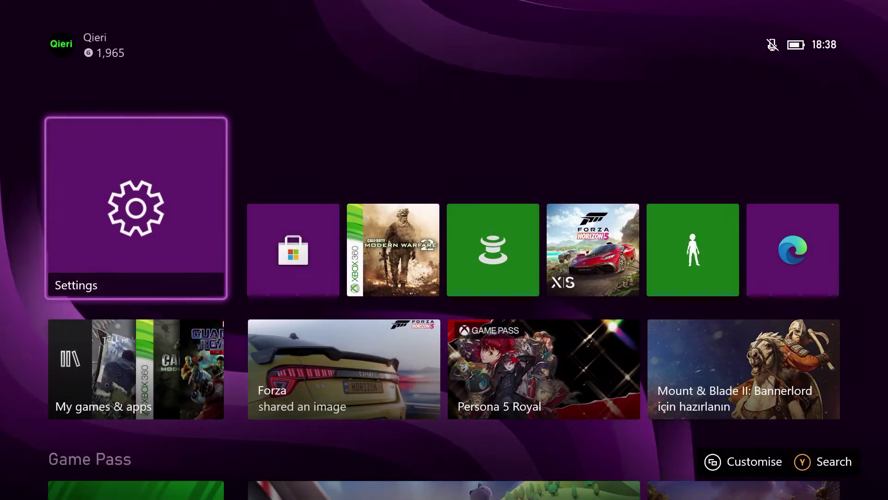
key(Right)
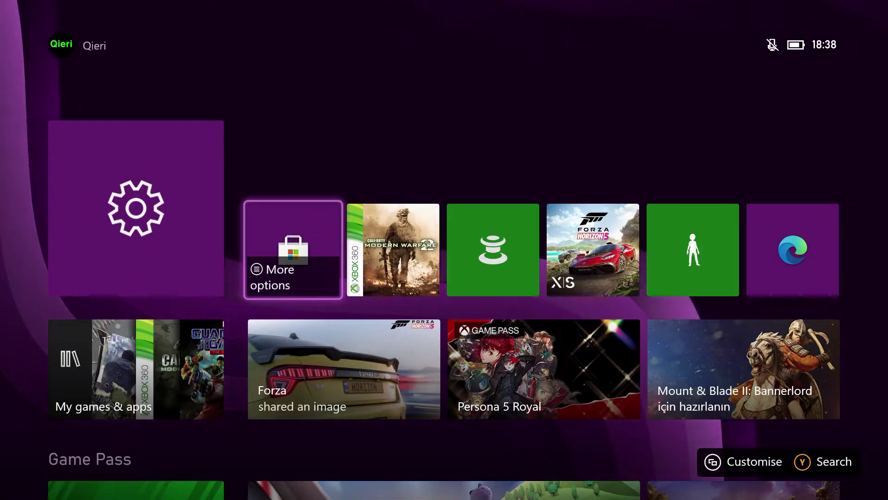
key(Right)
key(Right)
key(Right)
key(Left)
key(Left)
key(Right)
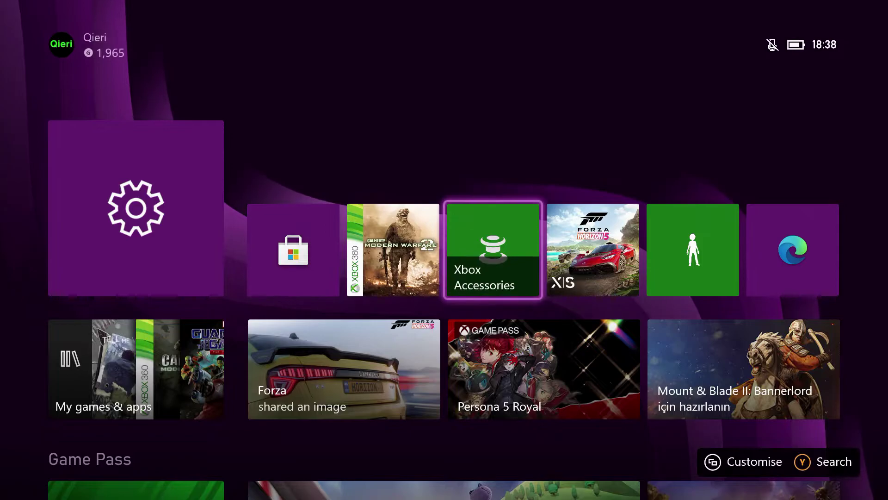
key(Right)
key(Left)
key(Left)
key(Right)
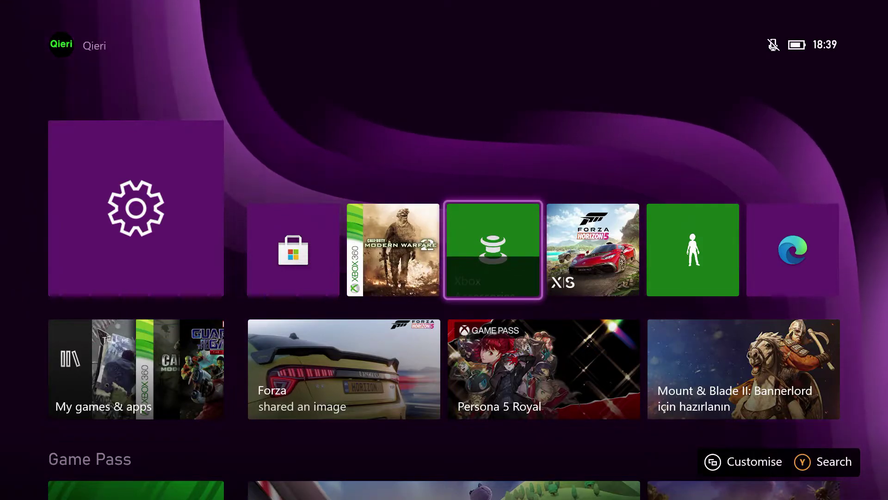
key(super)
key(Up)
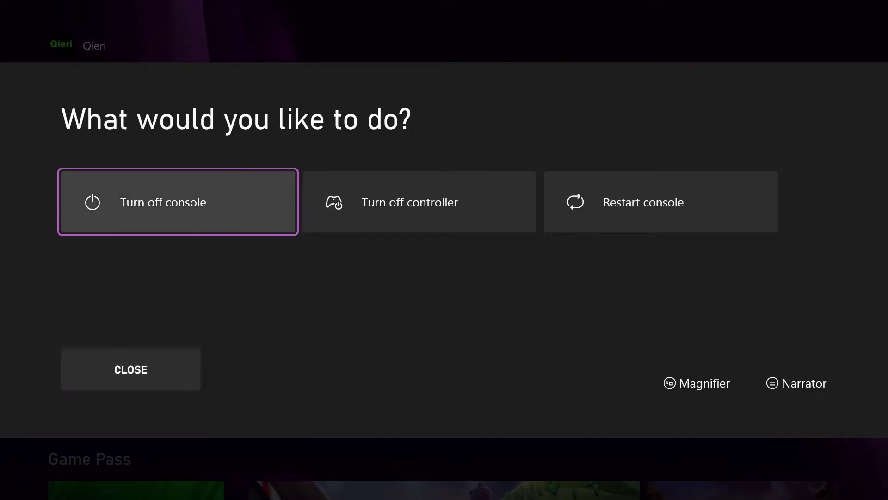
key(Right)
key(Right)
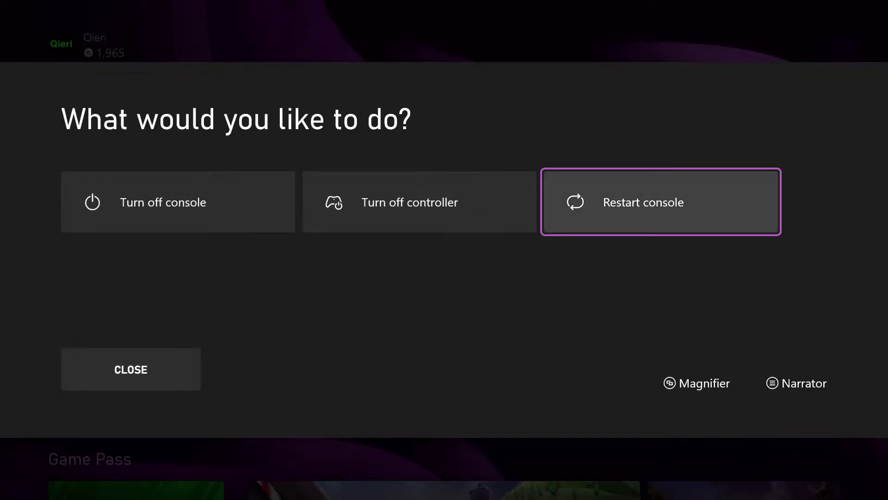
Dismiss the power options and glance at Modern Warfare 2's options on Home
key(Escape)
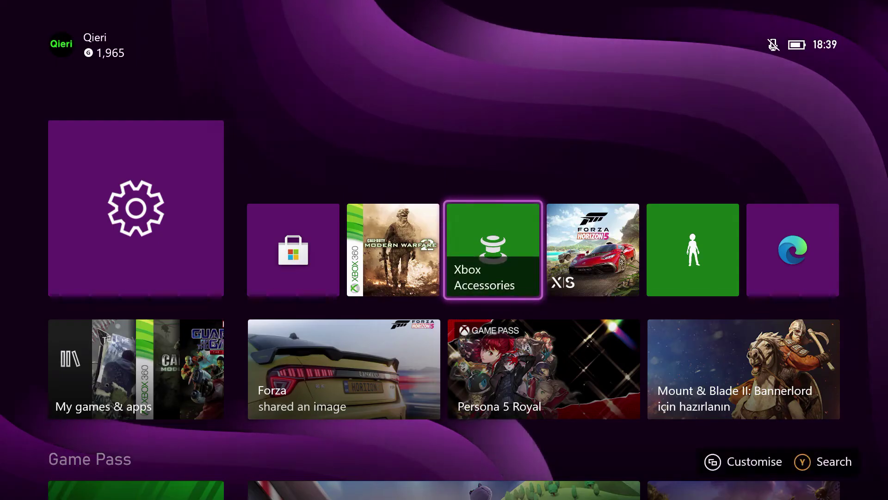
key(Left)
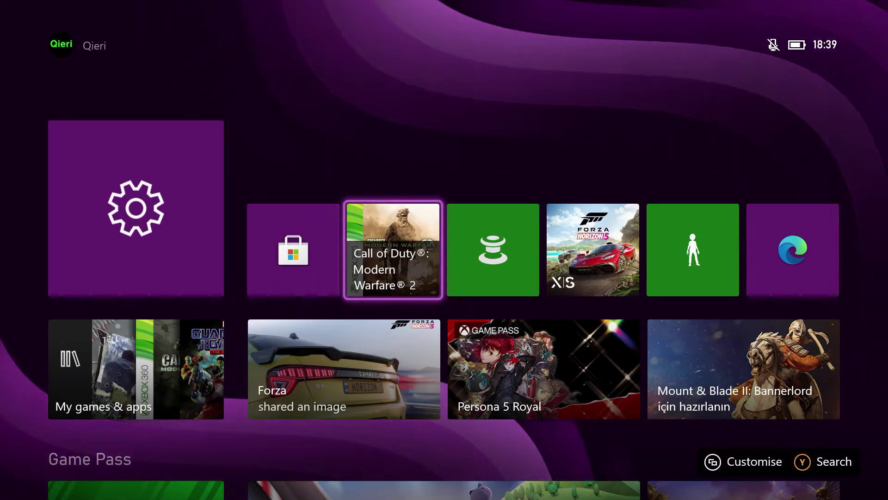
key(Menu)
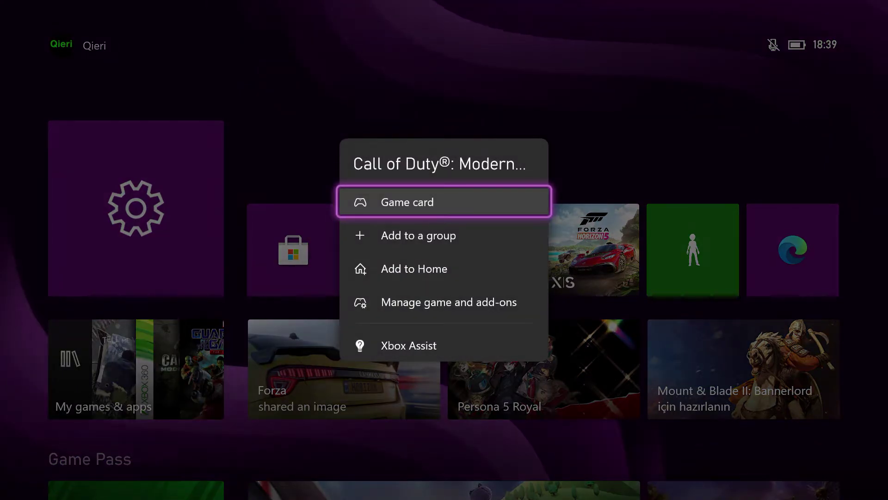
key(Escape)
key(Left)
key(Left)
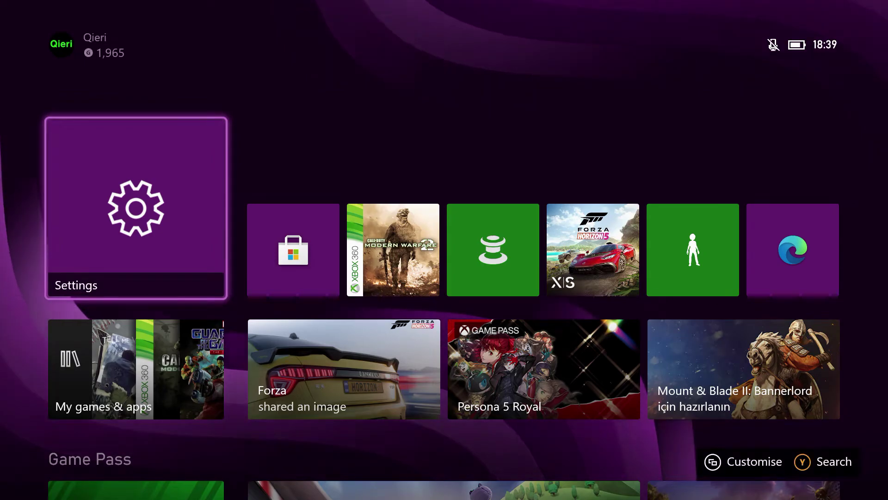
Open the full game library through the guide's My games & apps
key(super)
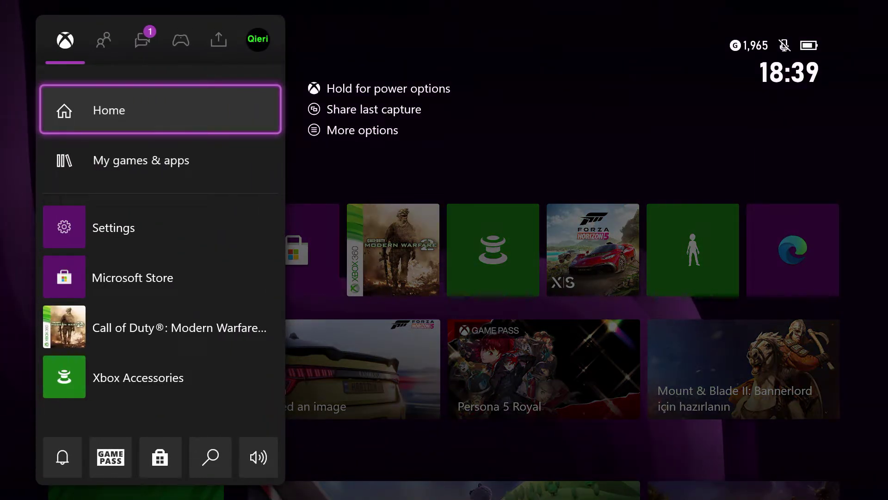
key(Escape)
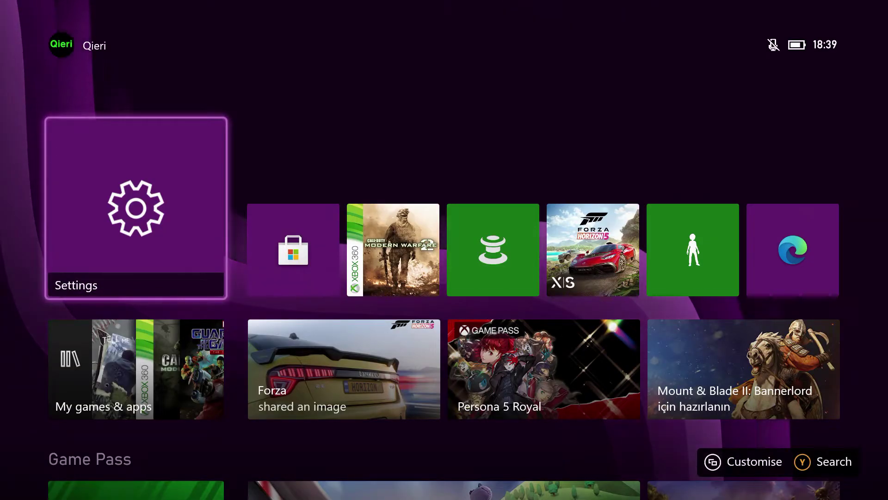
key(super)
key(Down)
key(Return)
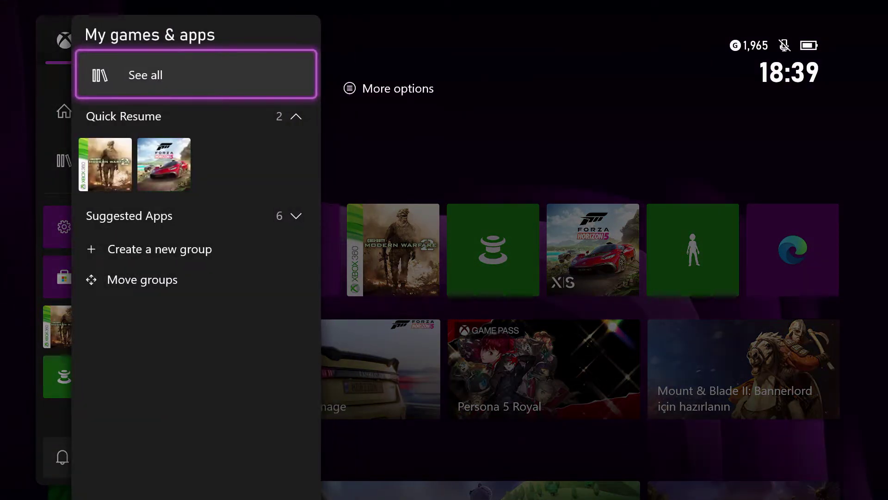
key(Return)
key(Down)
key(Down)
key(Down)
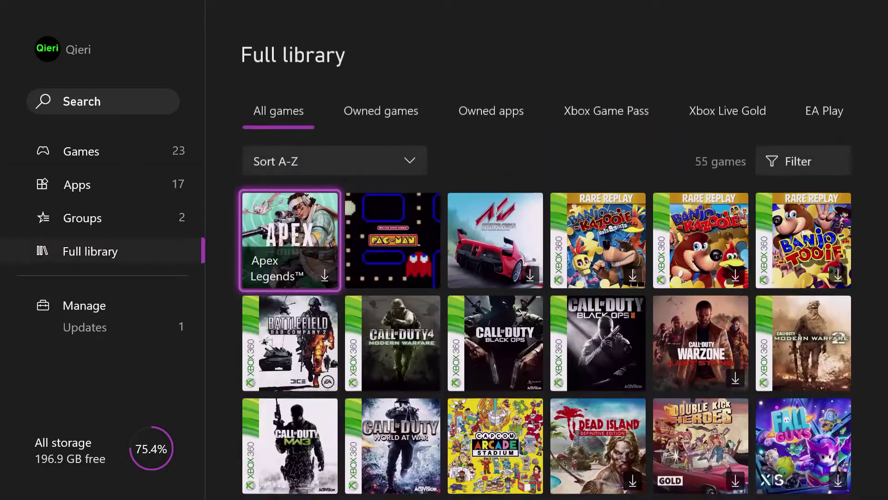
Start installing all of Apex Legends, then return to the Home screen
key(Right)
key(Right)
key(Right)
key(Left)
key(Left)
key(Left)
key(Return)
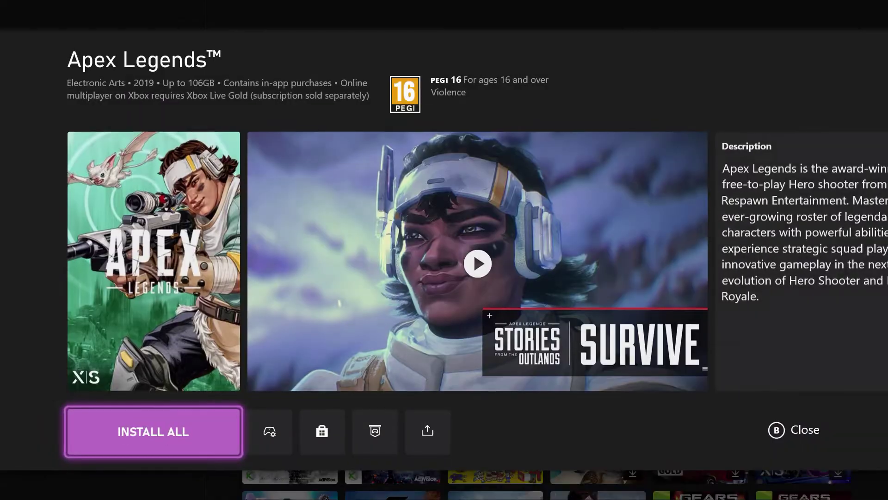
key(Escape)
key(Left)
key(Right)
key(Right)
key(Right)
key(Right)
key(Down)
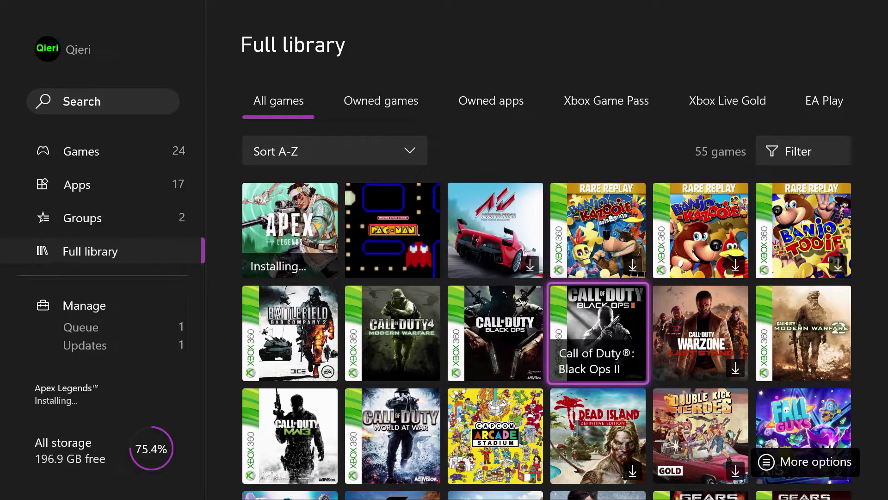
key(Escape)
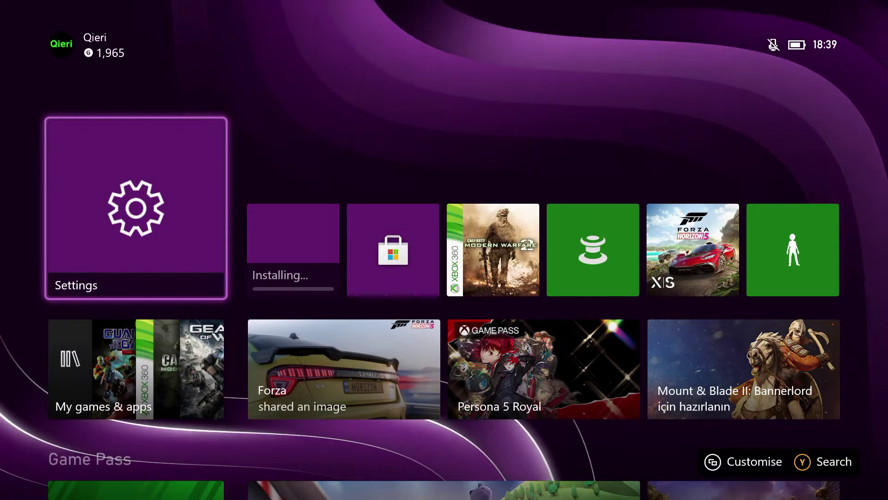
Open the full download queue from the guide and highlight the Apex Legends install
key(super)
key(Down)
key(Down)
key(Down)
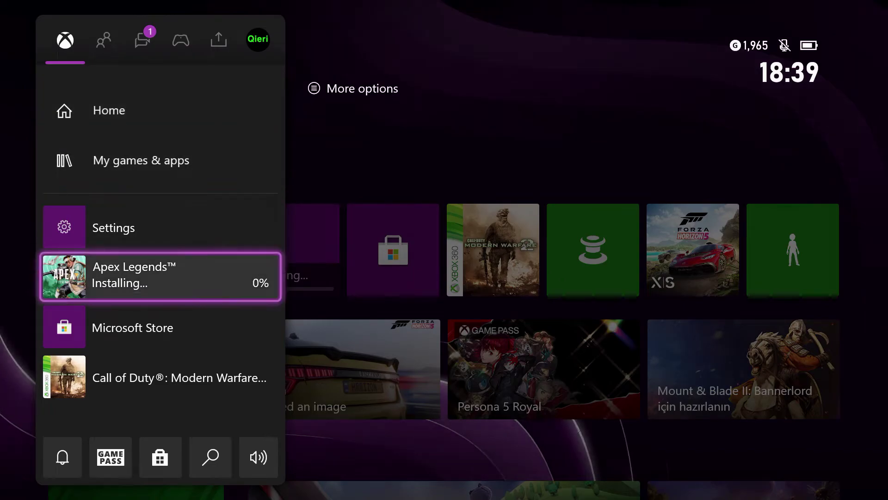
key(Return)
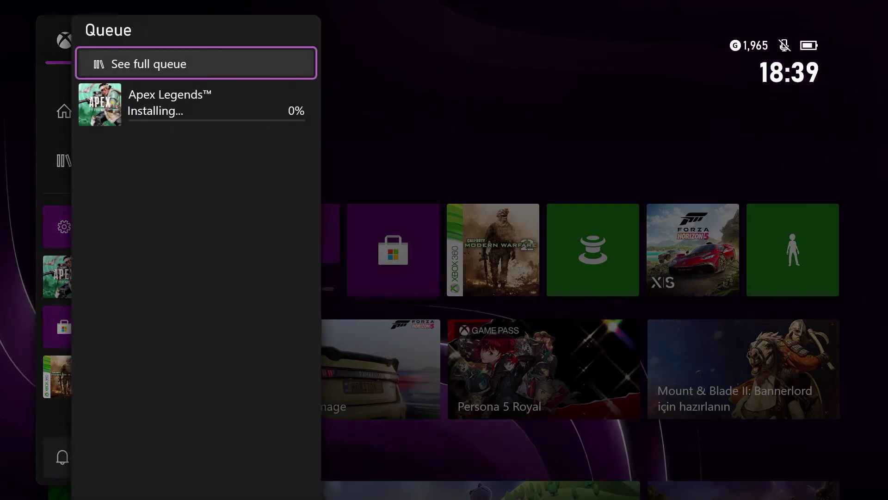
key(Return)
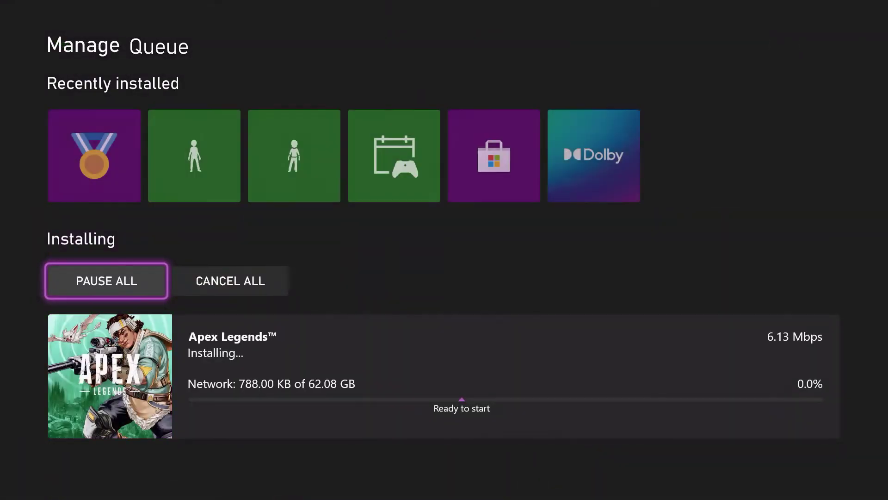
key(Down)
Pause the Apex Legends installation
key(Menu)
key(Down)
key(Down)
key(Down)
key(Down)
key(Return)
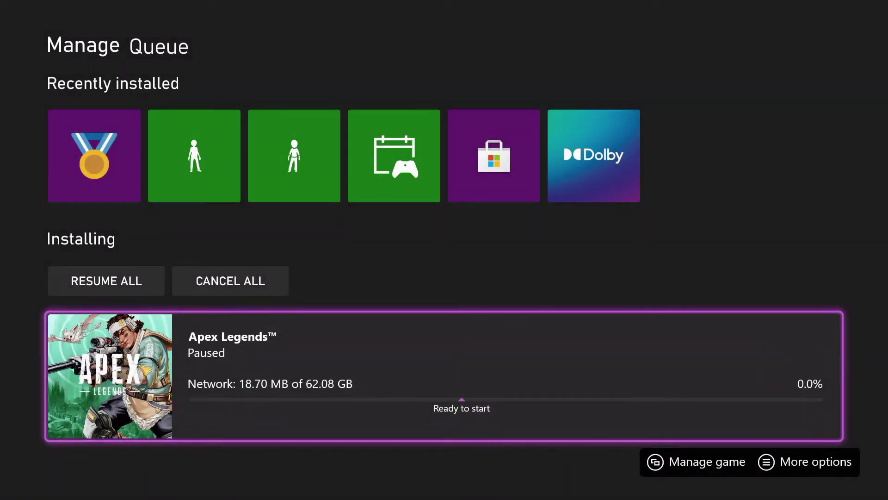
key(Up)
key(Down)
Cancel the Apex Legends installation, leaving the queue empty, and go back Home
key(Menu)
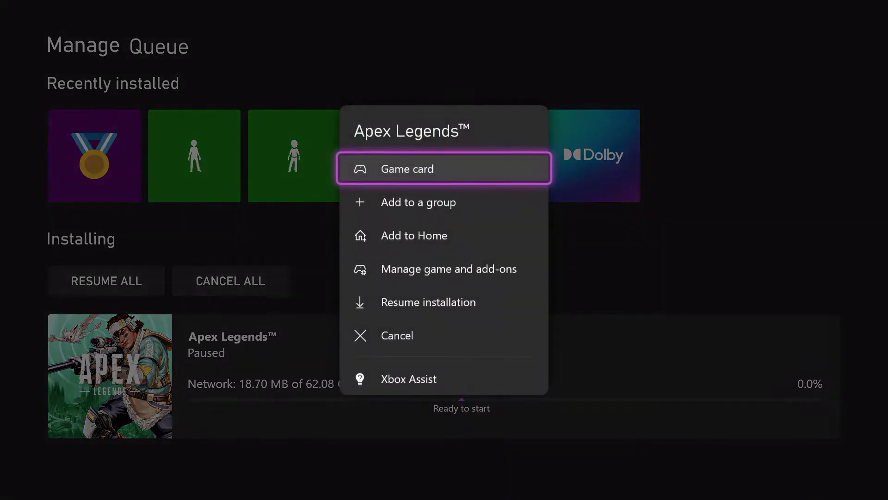
key(Down)
key(Down)
key(Down)
key(Down)
key(Down)
key(Return)
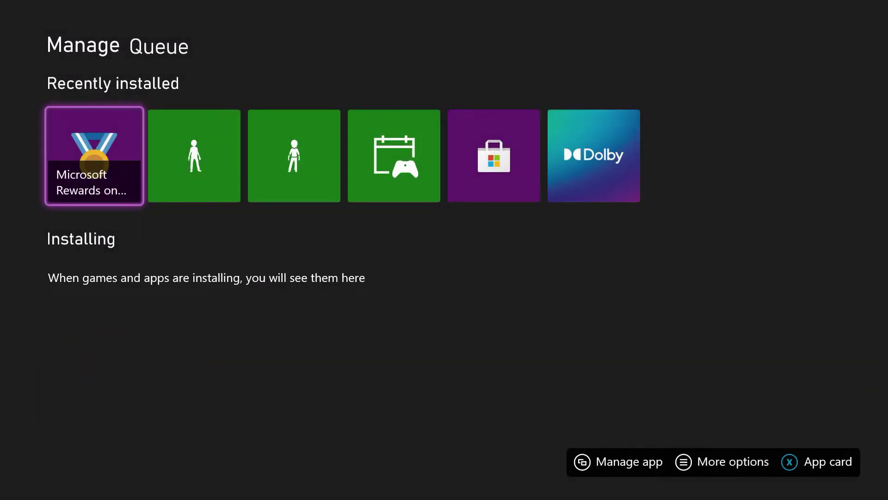
key(Right)
key(Left)
key(Right)
key(Left)
key(super)
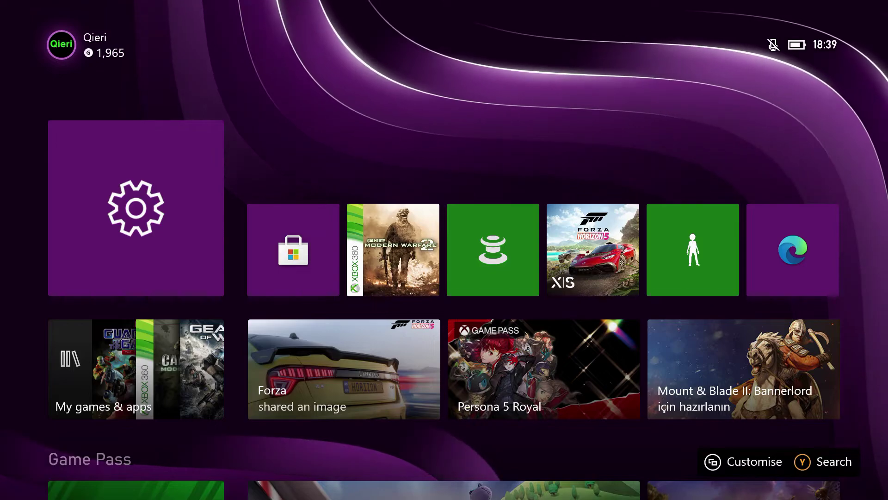
Open General > Network settings from the Home Settings tile, showing NAT Type: Open
key(Down)
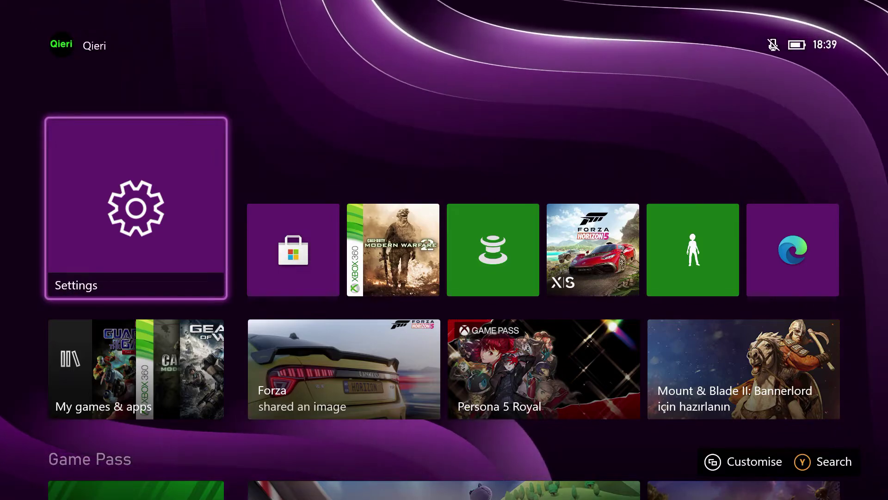
key(Return)
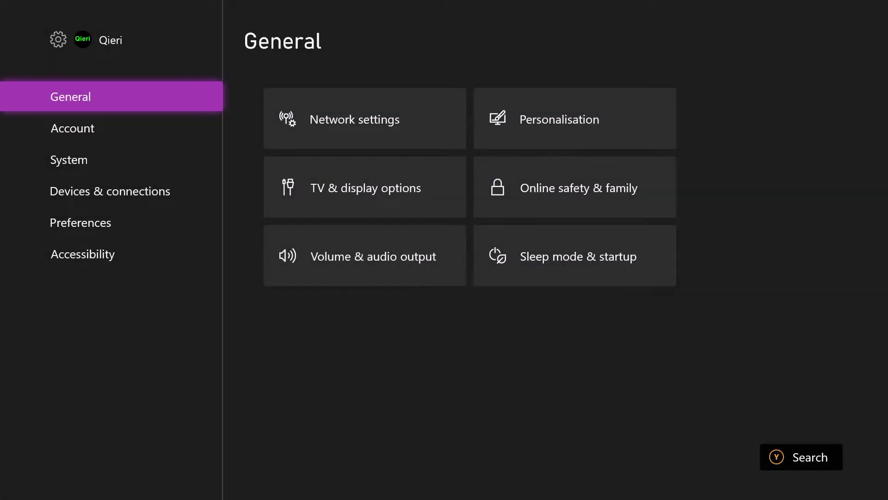
key(Right)
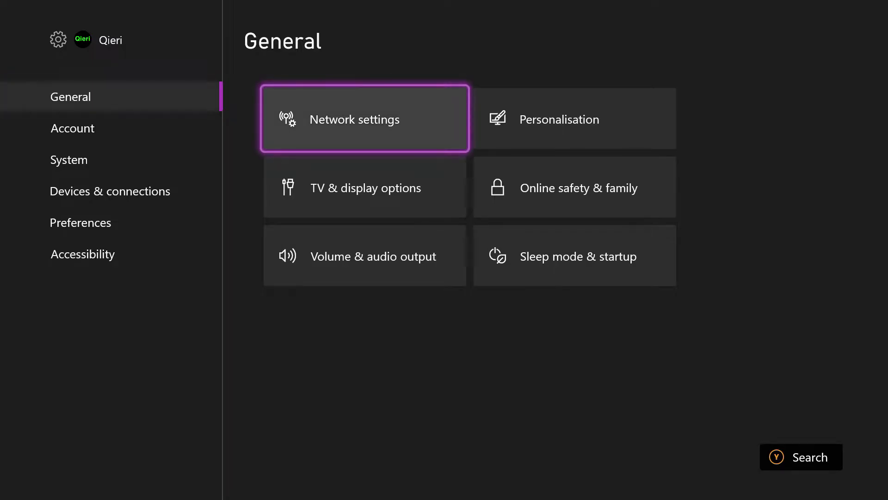
key(Return)
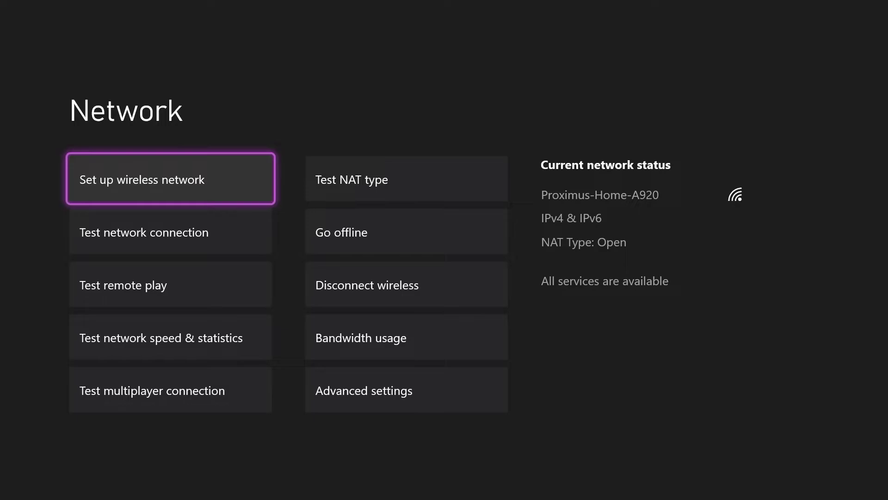
key(Down)
Leave Settings for Home and scroll down past Events to Friends & Community Updates
key(Escape)
key(Escape)
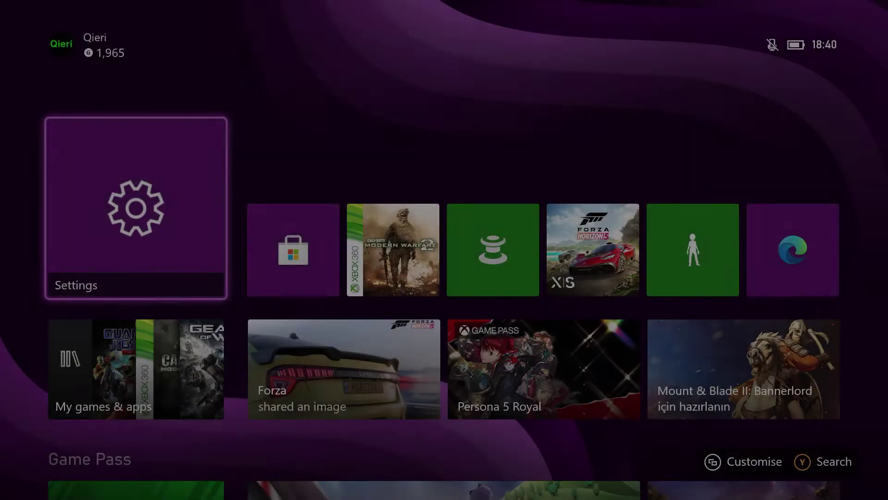
key(Down)
key(Down)
key(Down)
key(Down)
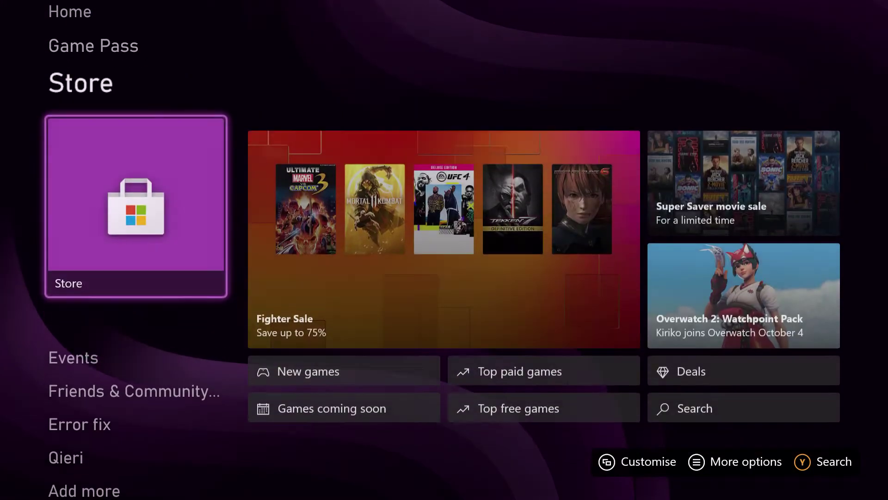
key(Down)
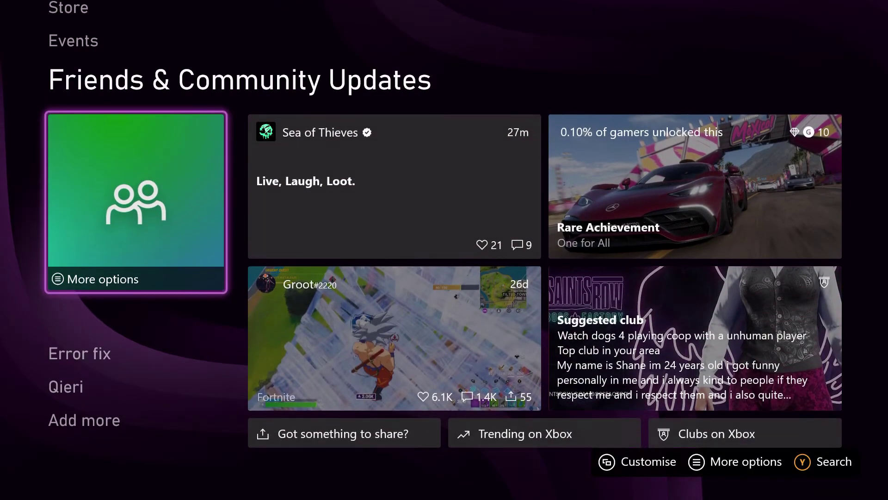
key(Down)
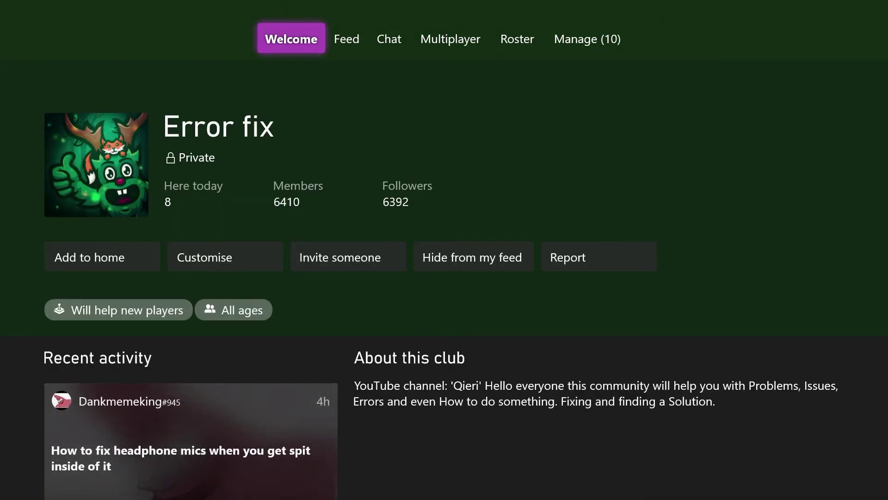
key(Down)
key(Right)
key(Right)
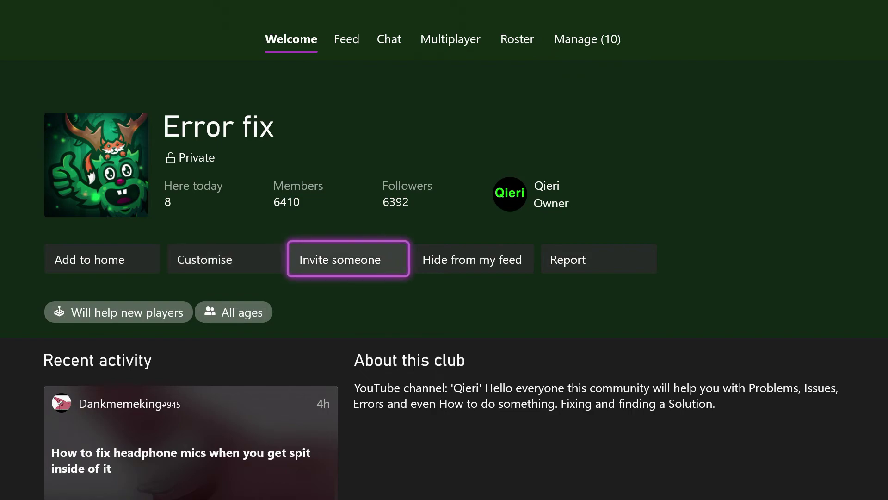
key(Left)
key(Left)
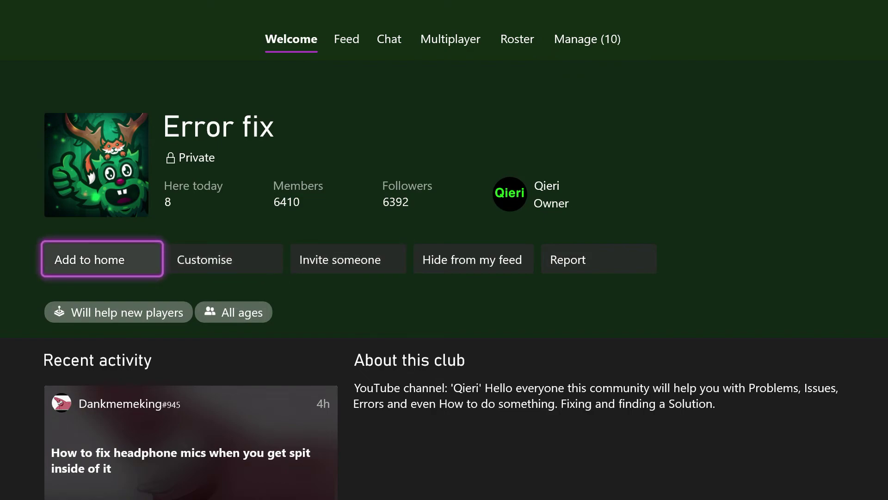